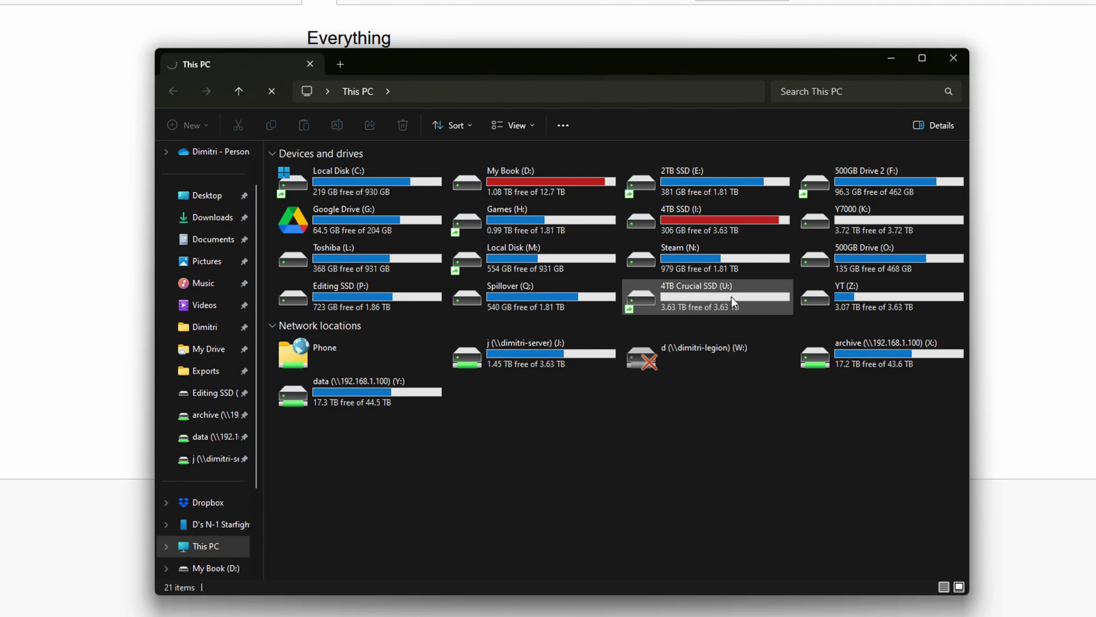
Check a drive's free space in This PC, then close the This PC window.
mouse_move(731, 297)
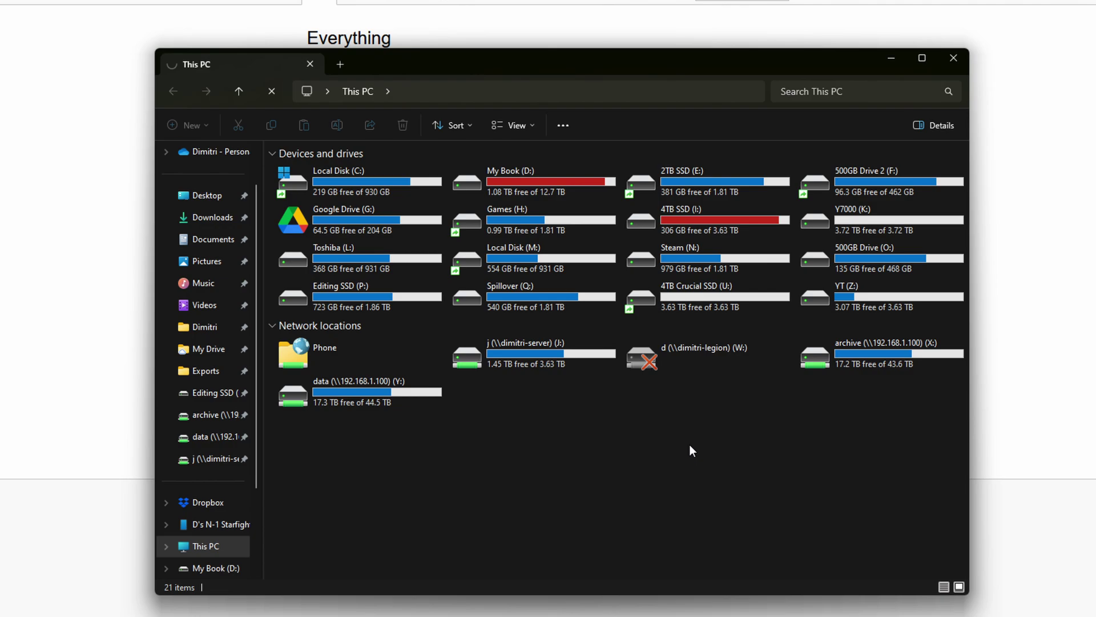
left_click(953, 57)
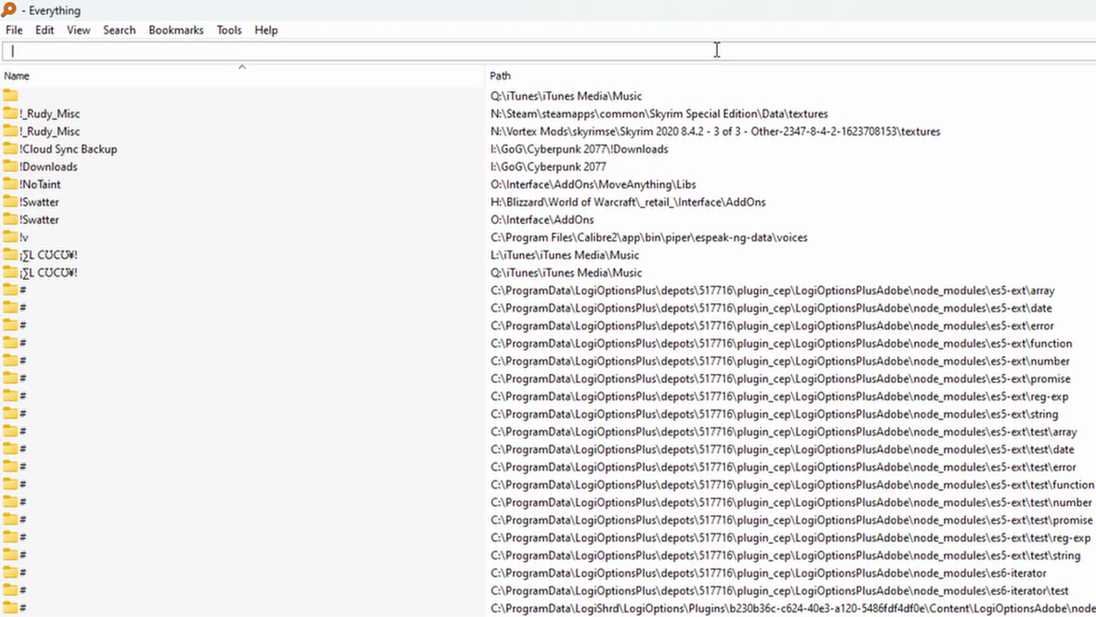
Search for C0107 and select the C0107.MP4 copy in X:\YouTube\Source Files\Wiping Drives.
type("C01")
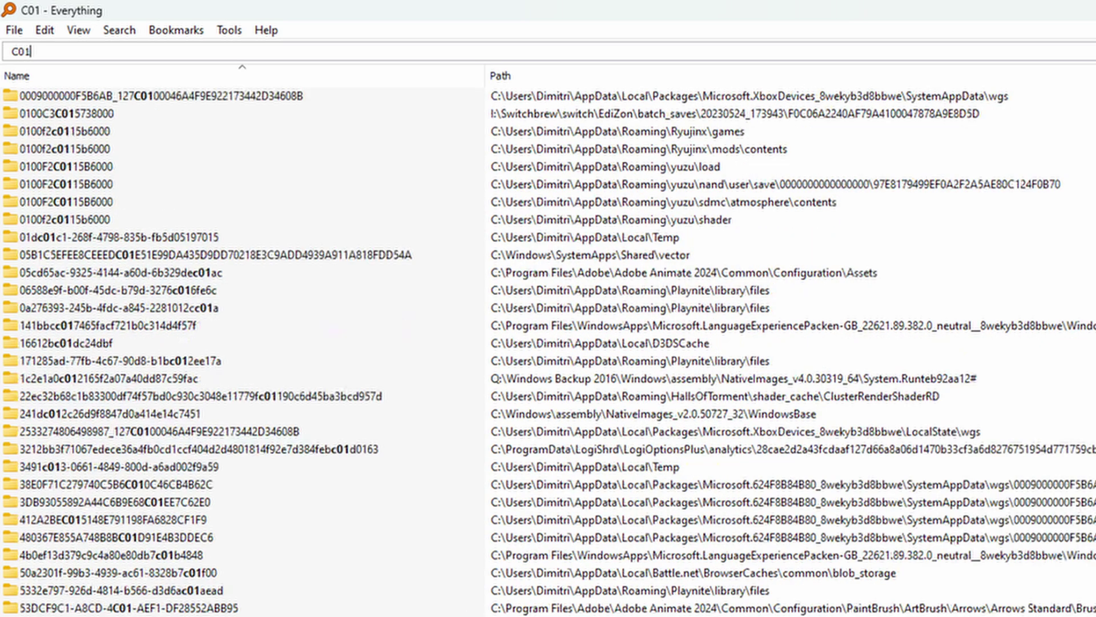
type("07")
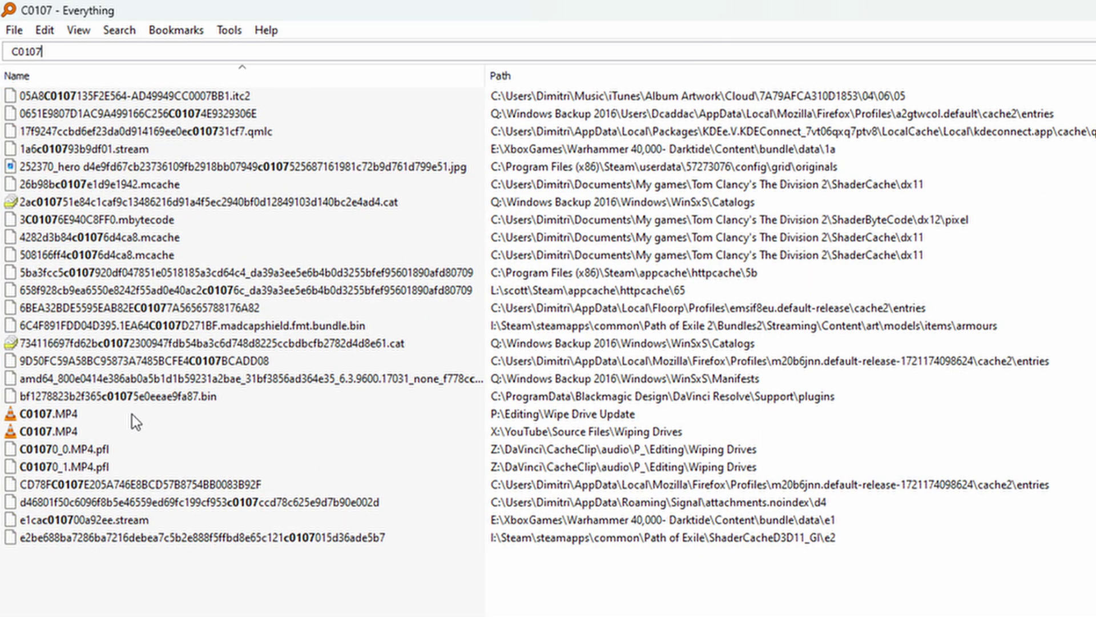
left_click(51, 432)
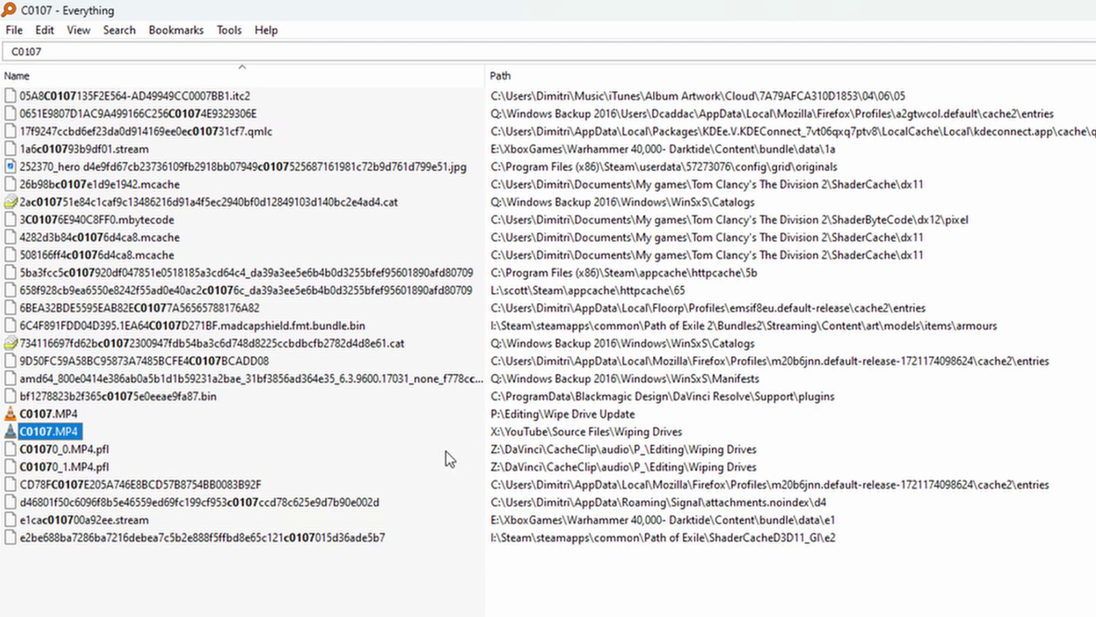
Clear the search and view the Options' NTFS index settings for the Games (H:) volume.
key("ctrl+f")
key("BackSpace")
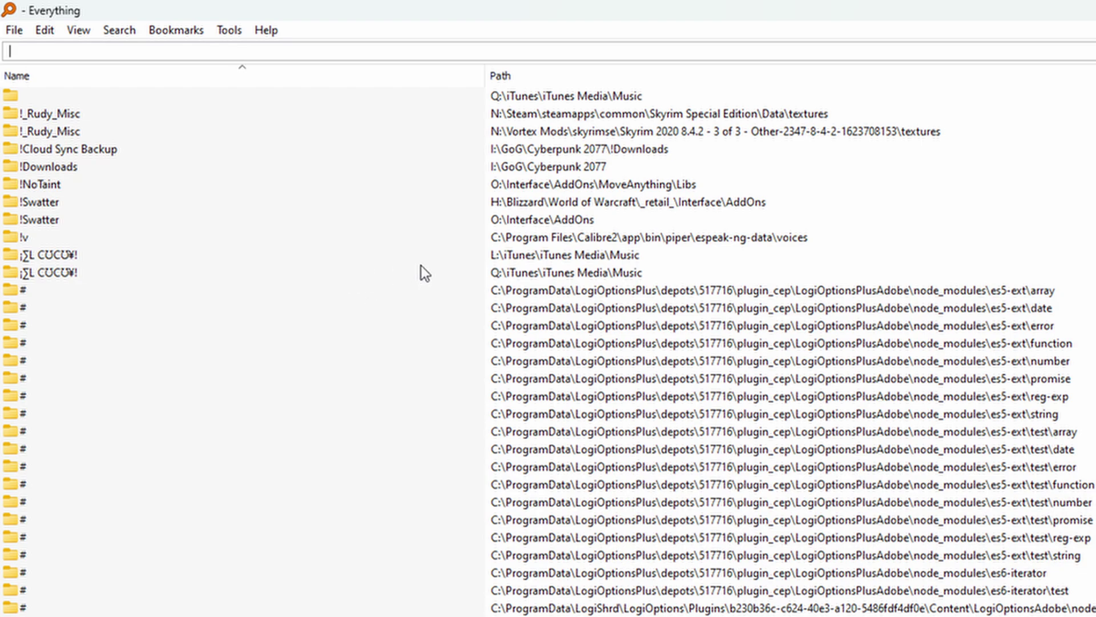
left_click(223, 33)
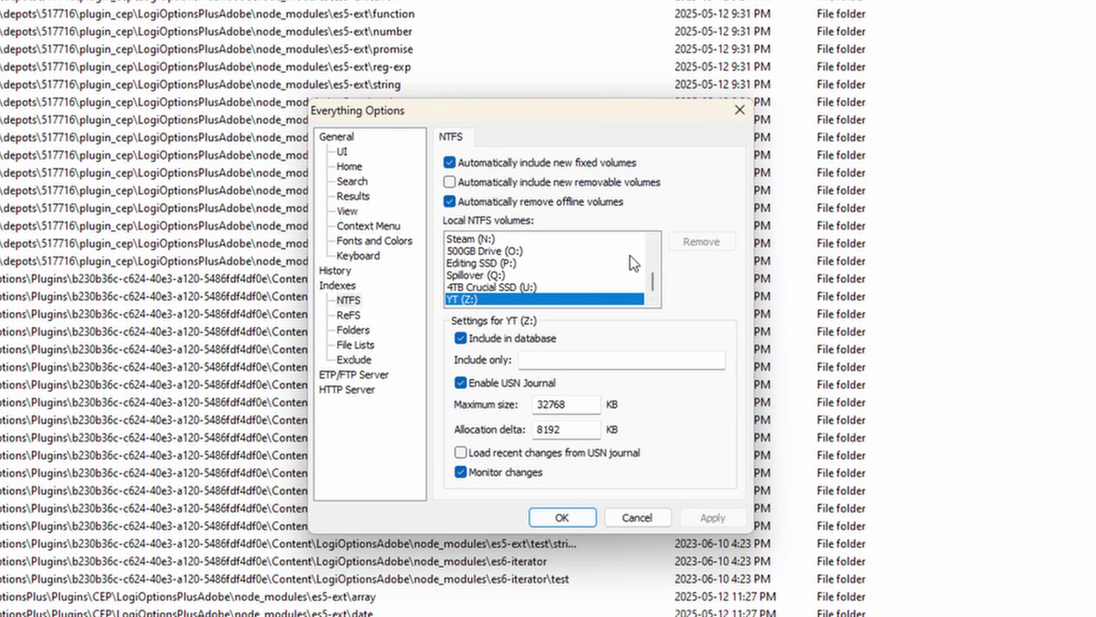
left_click_drag(657, 278, 656, 234)
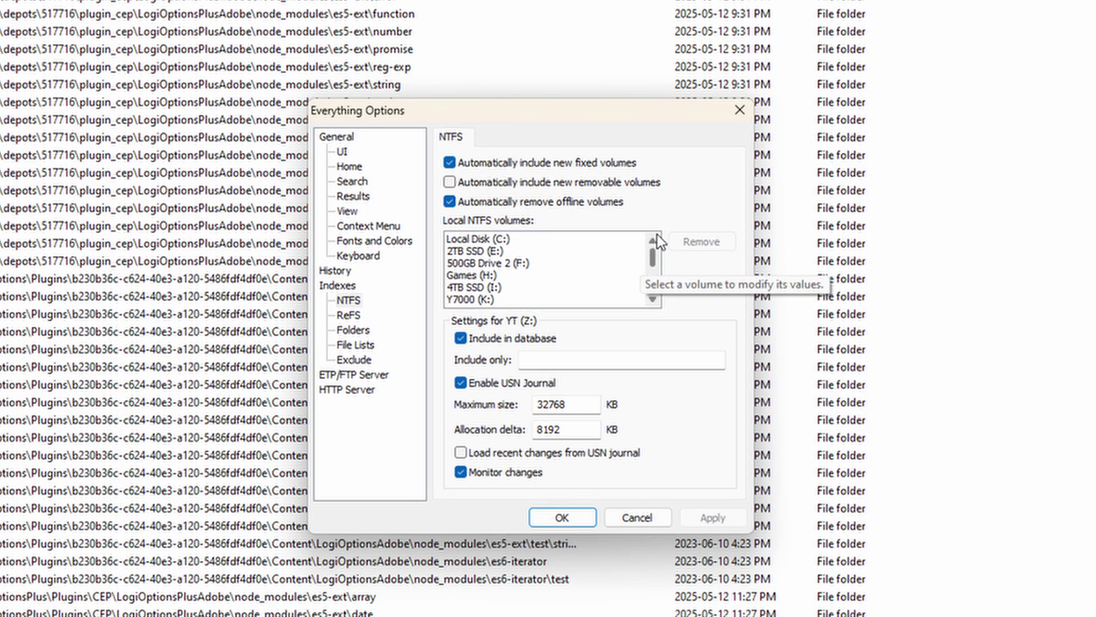
left_click(468, 274)
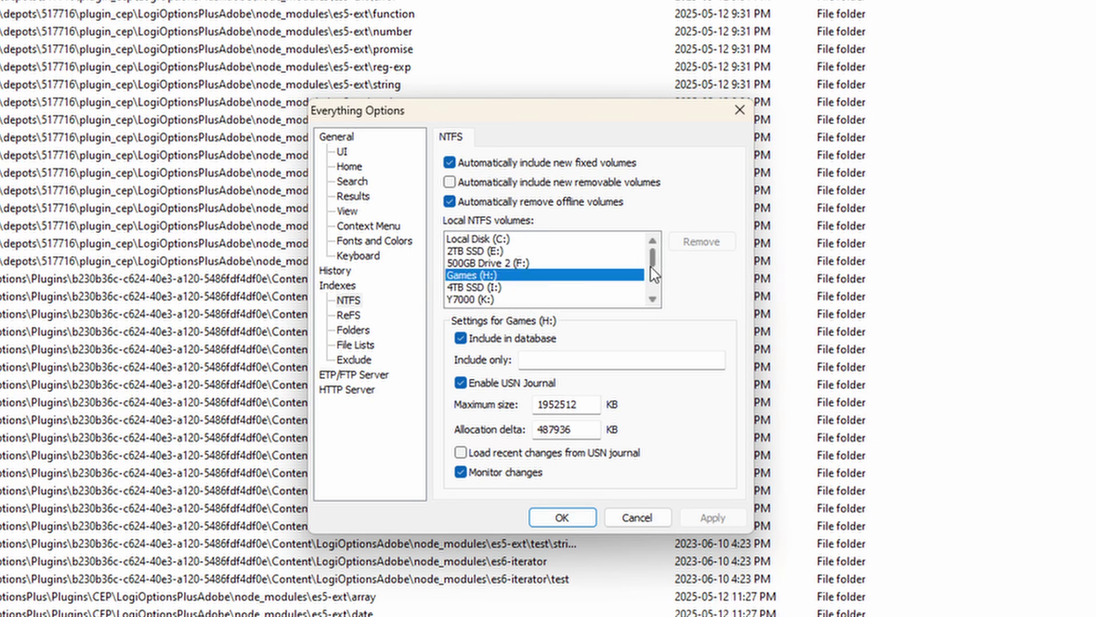
left_click_drag(655, 262, 656, 264)
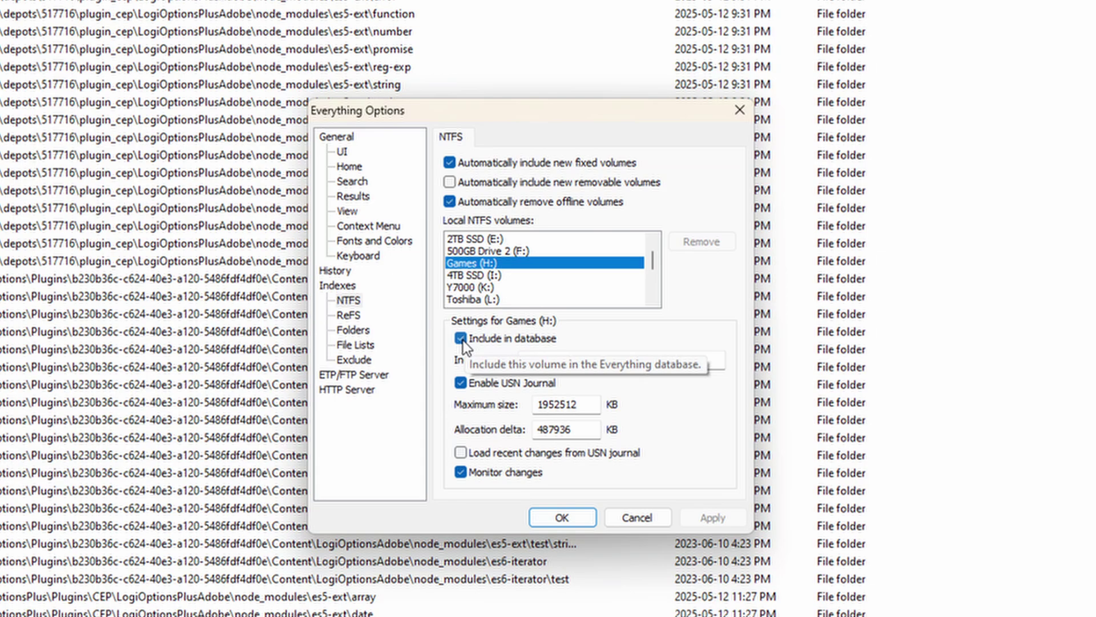
mouse_move(652, 273)
left_mouse_down()
mouse_move(650, 297)
mouse_move(655, 258)
left_mouse_up()
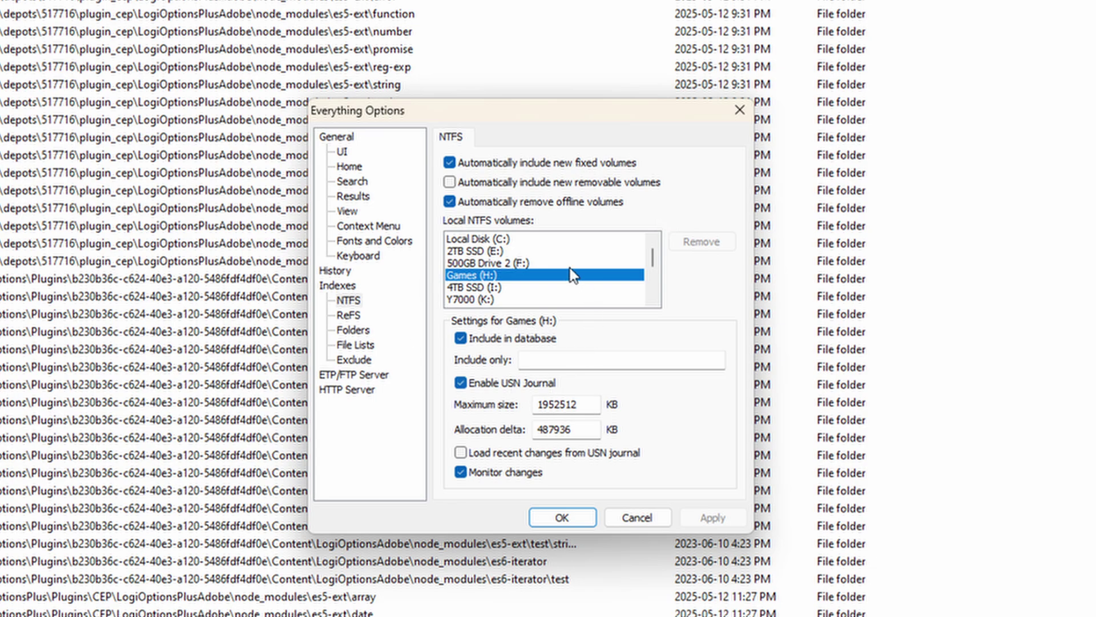
Show the Indexes > Folders settings and inspect the X:\, Y:\ and J:\ folder entries.
left_click(363, 334)
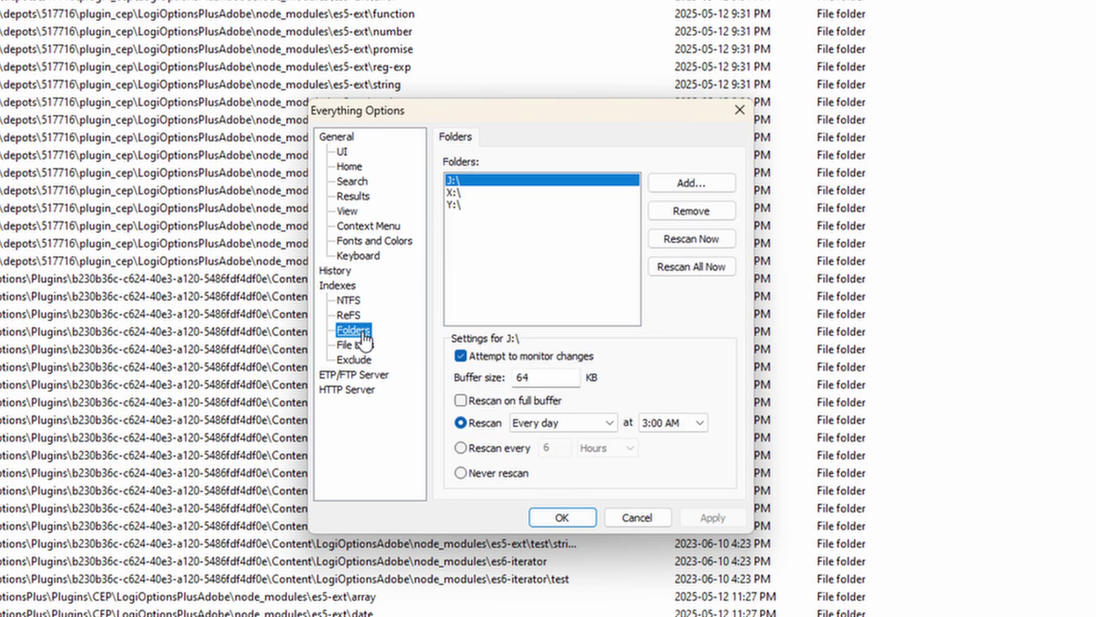
left_click(468, 196)
left_click(461, 206)
left_click(471, 181)
Review the Exclude settings, move the Options dialog higher, and cancel without changes.
left_click(354, 360)
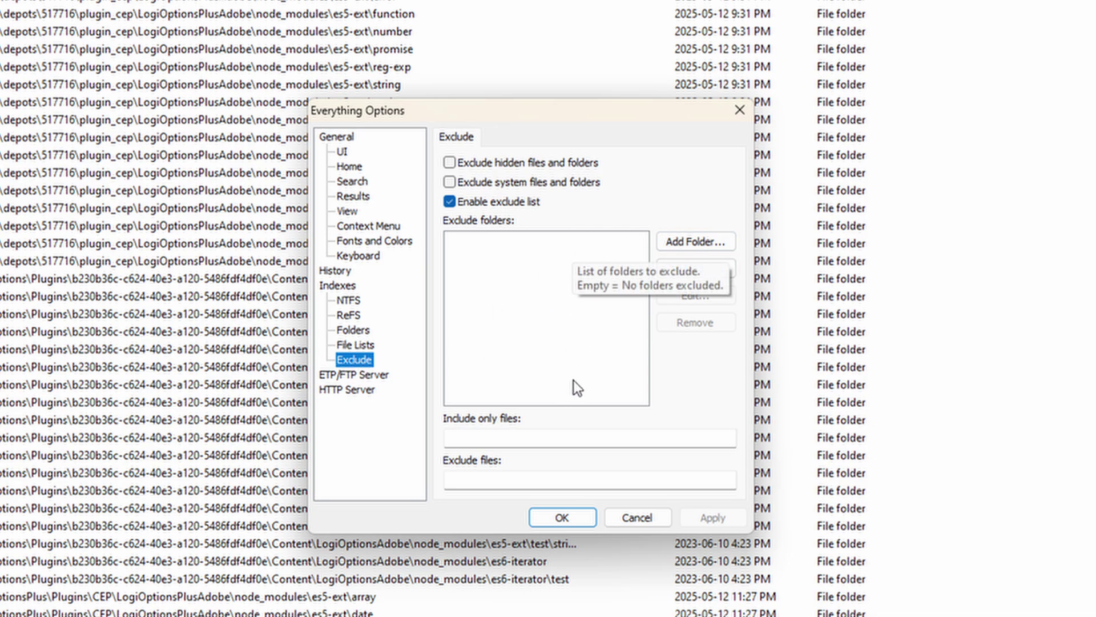
left_click_drag(602, 104, 598, 60)
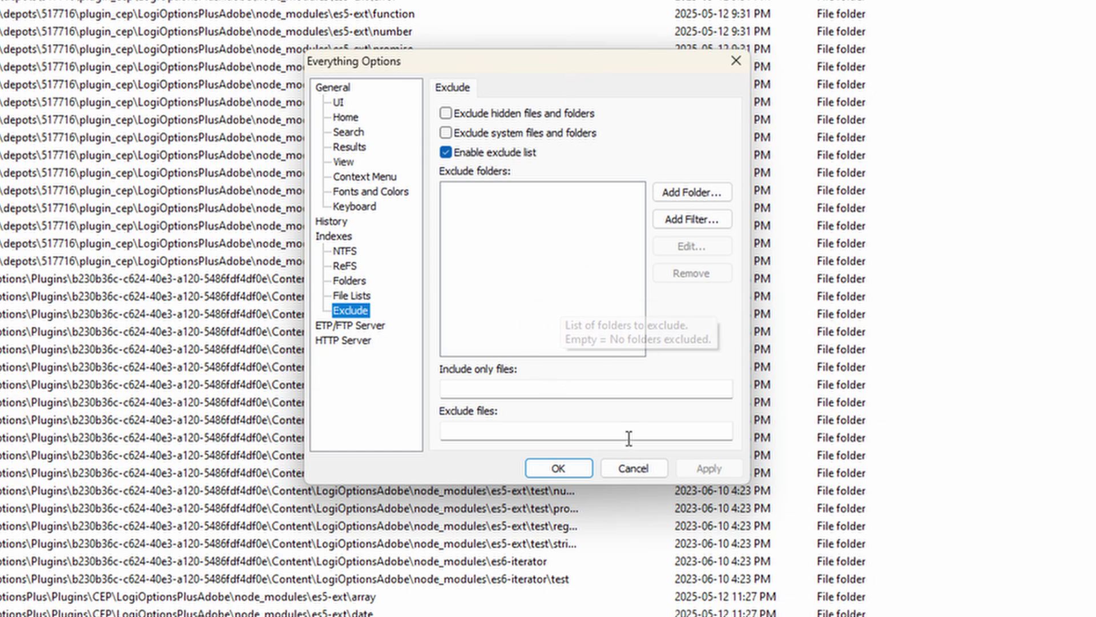
left_click(640, 469)
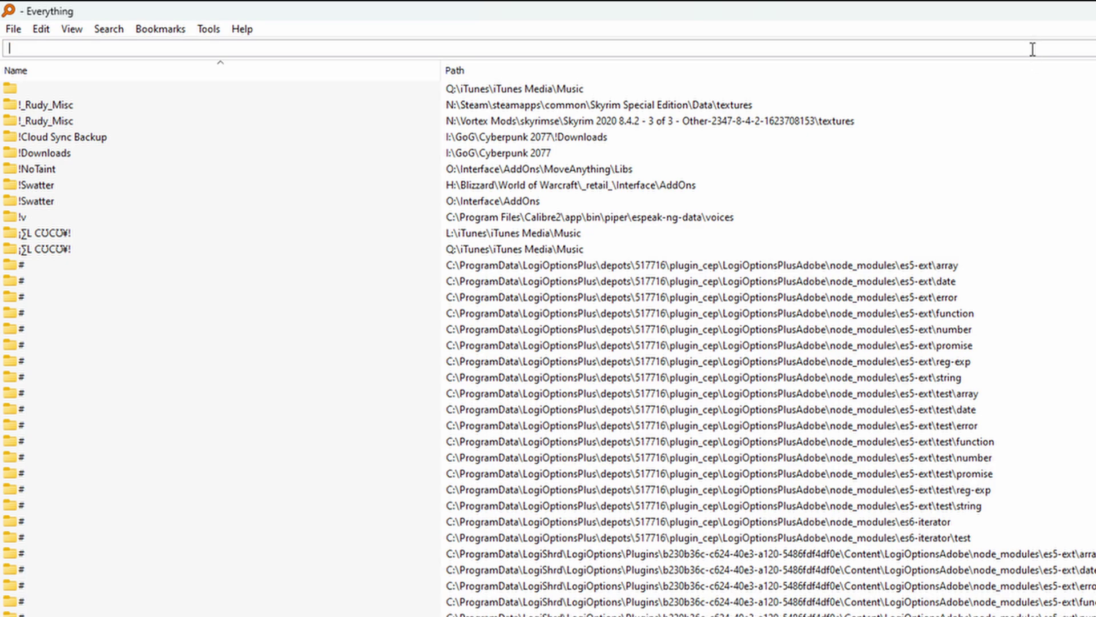
Search 'old caddac' and use Open Path on the Old Caddac Scene_Stream_JustChatting.mp4 result.
type("old caddac")
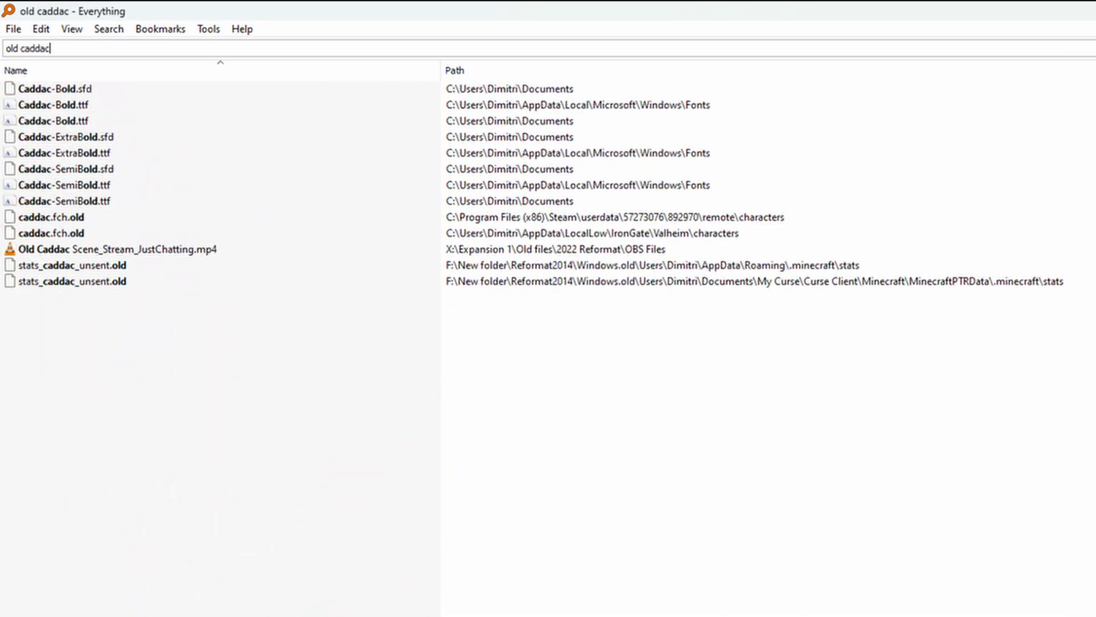
left_click(152, 251)
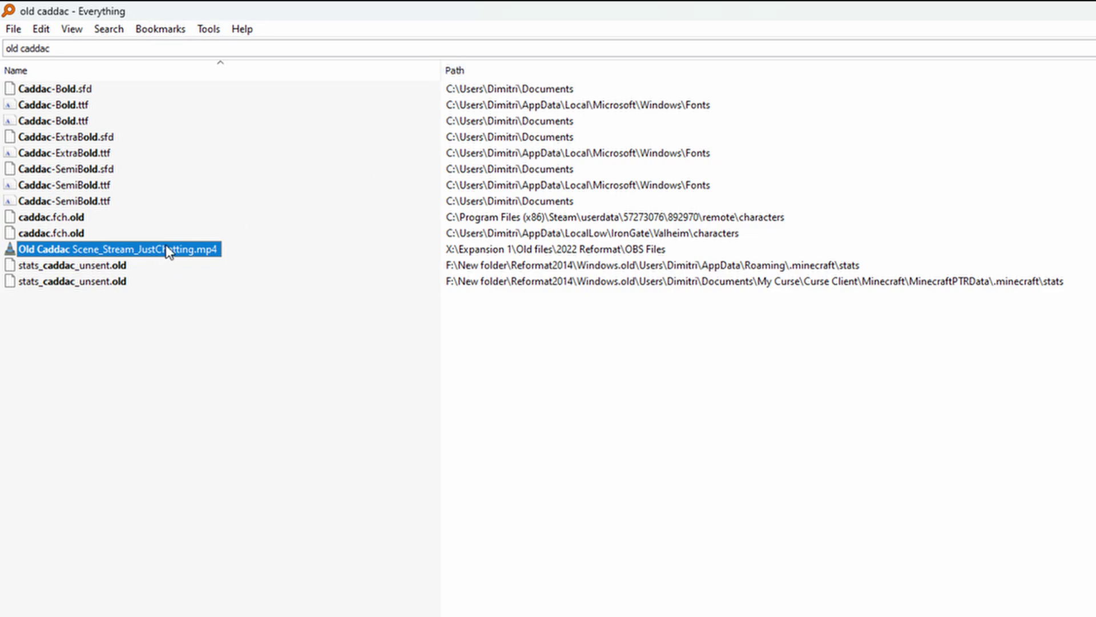
mouse_move(169, 252)
right_click(582, 251)
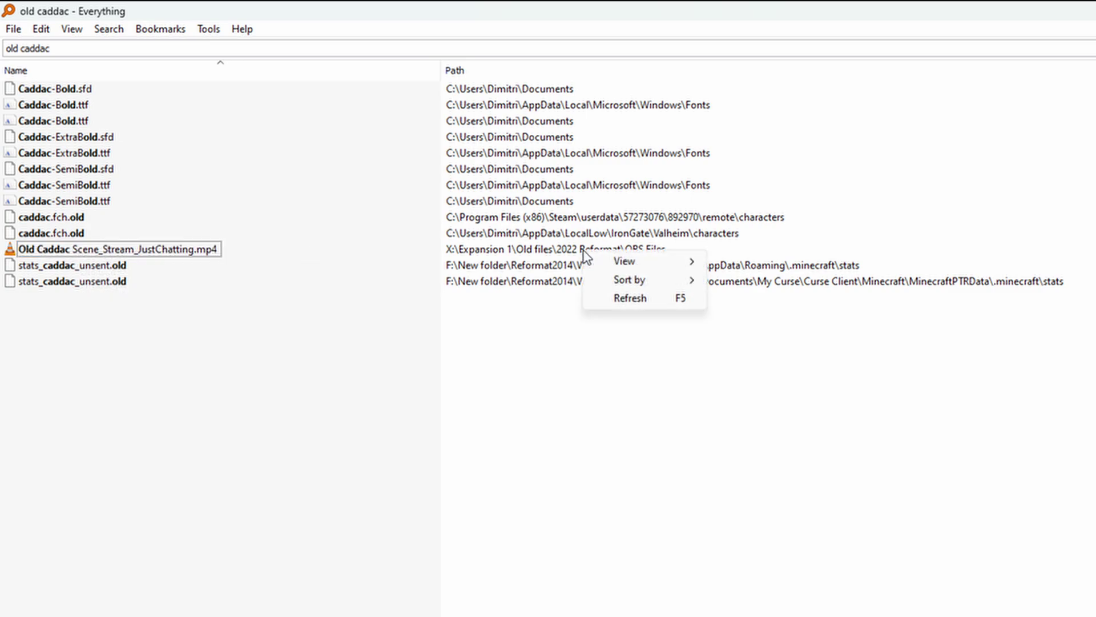
key("Escape")
left_click(177, 258)
right_click(176, 255)
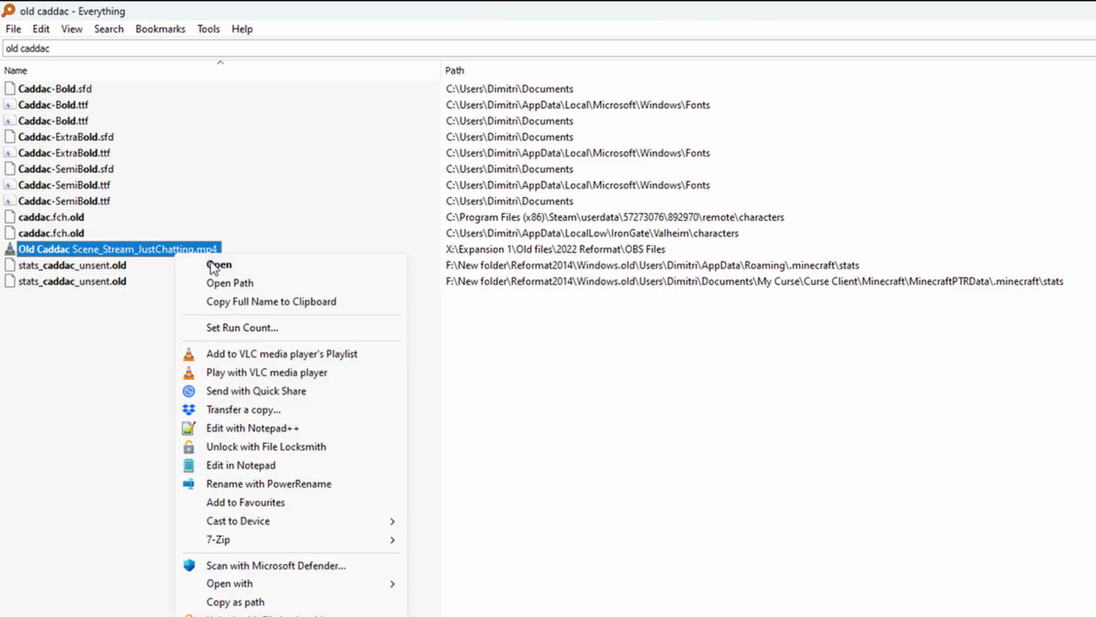
left_click(222, 284)
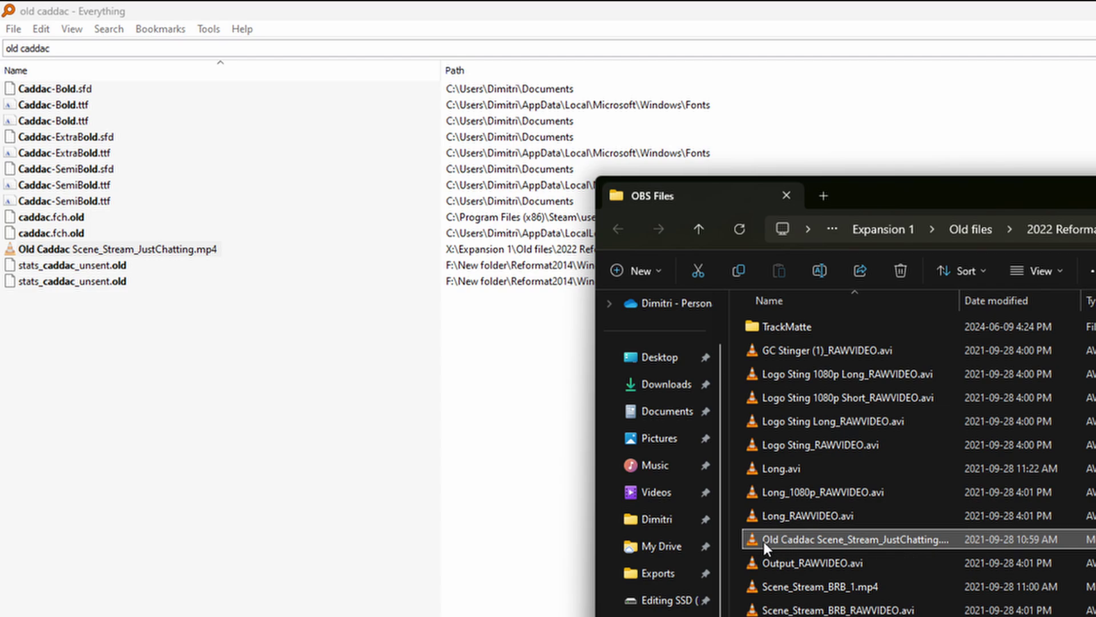
Prefix the video's name with '1 ', making it 1 Old Caddac Scene_Stream_JustChatting.mp4.
key("F2")
key("Home")
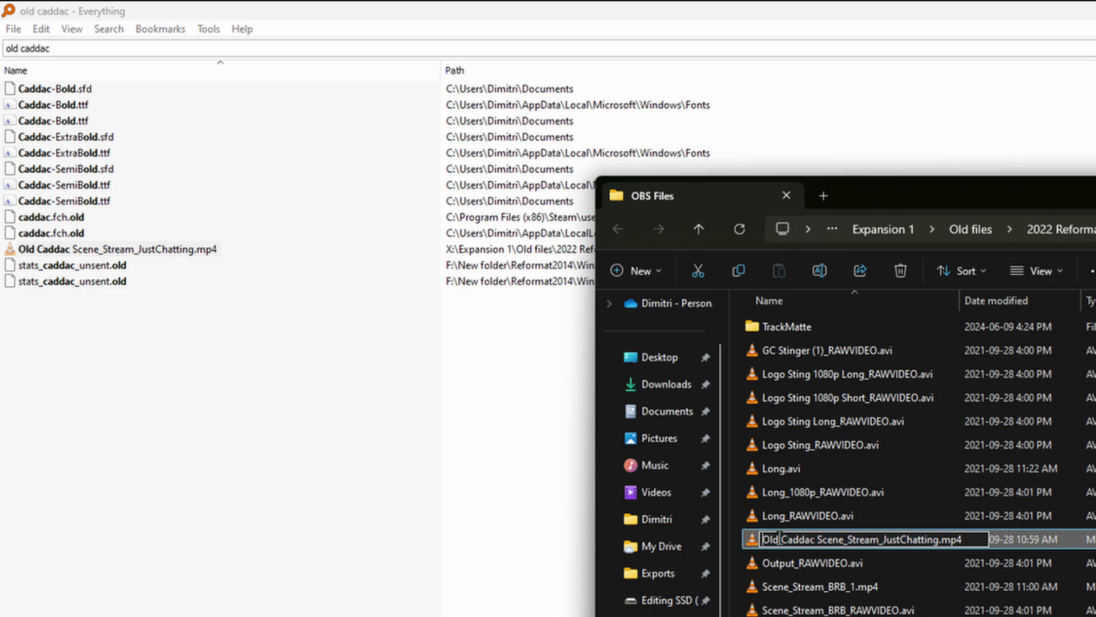
type("1")
key("Tab")
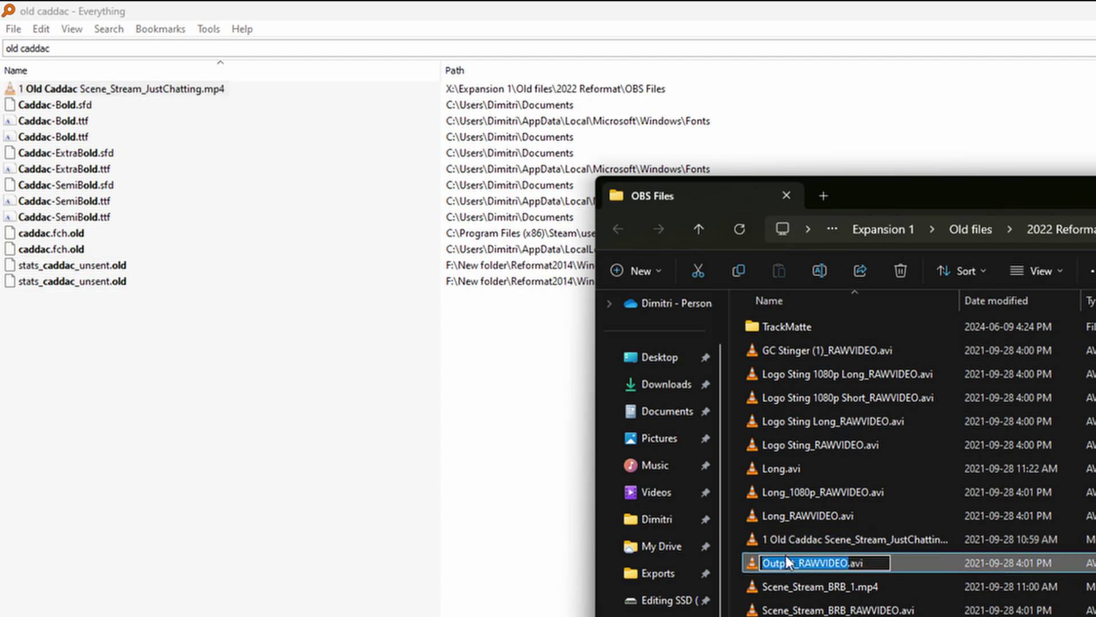
mouse_move(93, 94)
Copy the renamed mp4's full path and name and paste it over the 'old caddac' search.
key("alt+Tab")
right_click(106, 94)
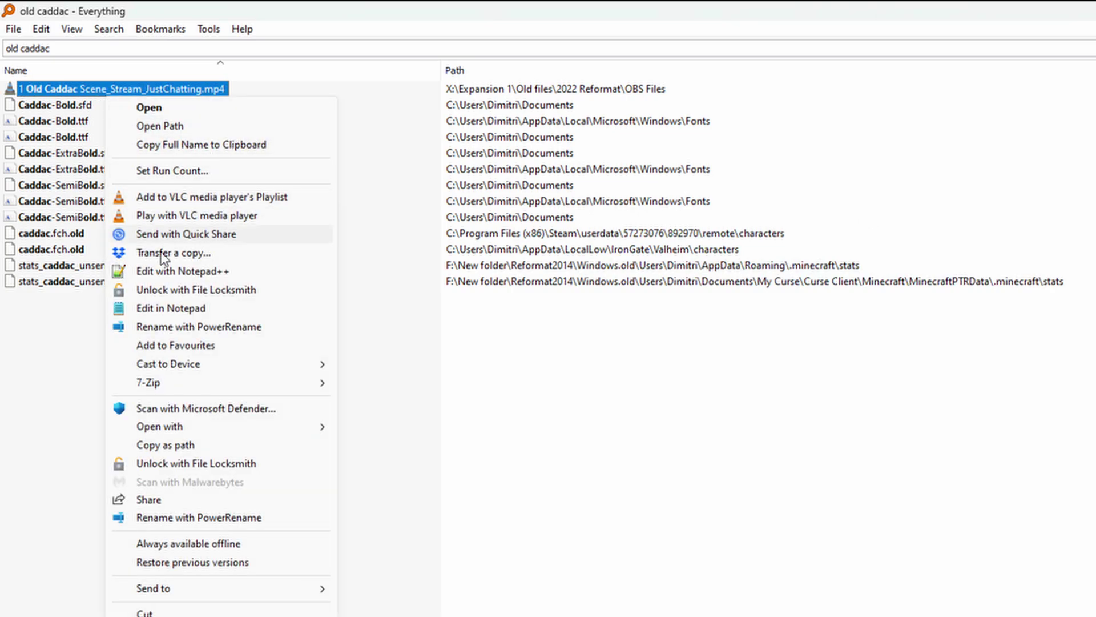
left_click(240, 151)
left_click(249, 52)
key("ctrl+v")
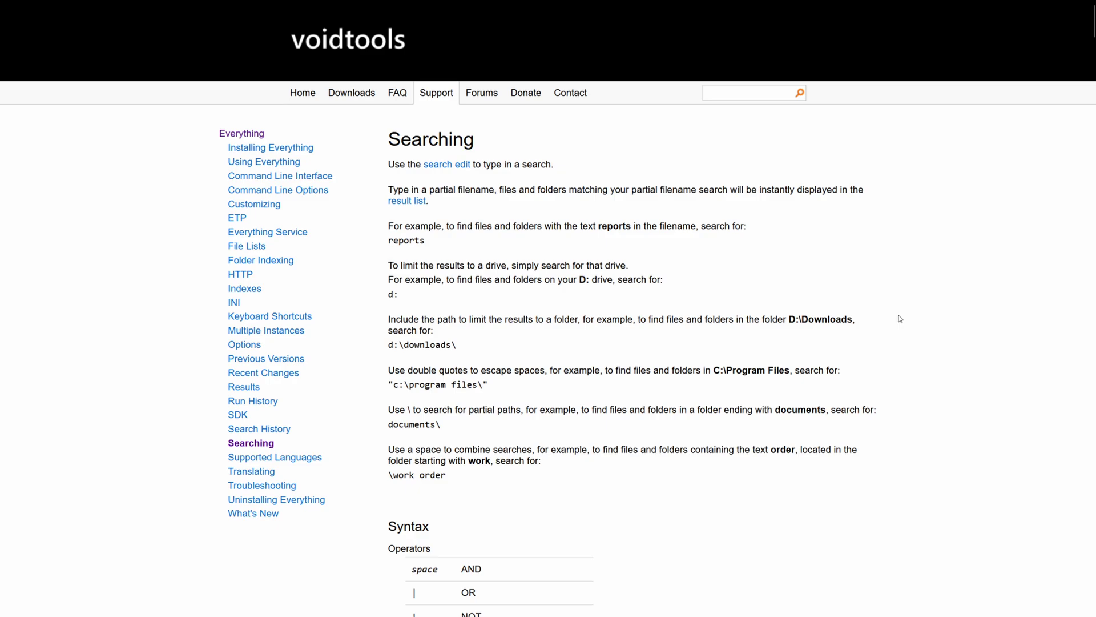
Scroll through the Searching page's Syntax, Wildcards, Macros, Modifiers and Functions table.
scroll(900, 319, "down", 8)
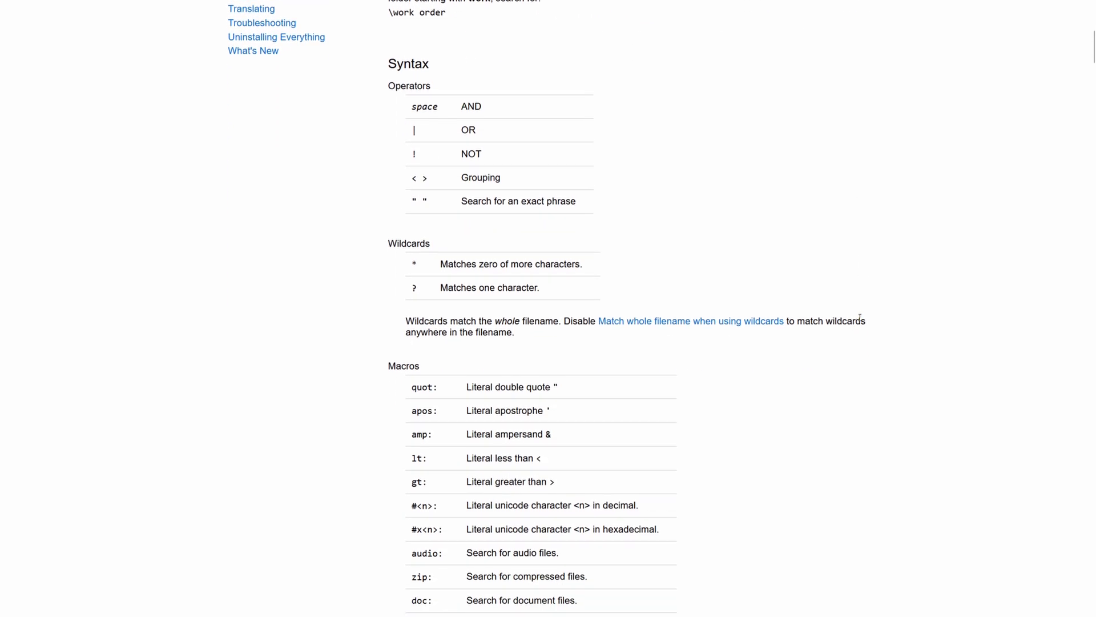
scroll(856, 316, "up", 2)
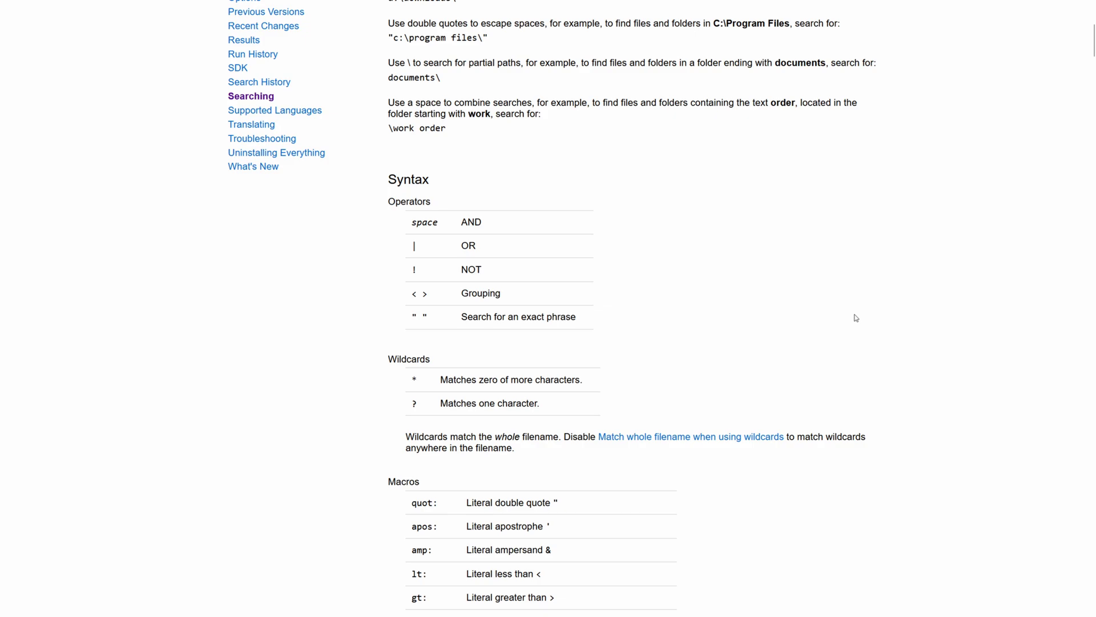
scroll(856, 318, "down", 4)
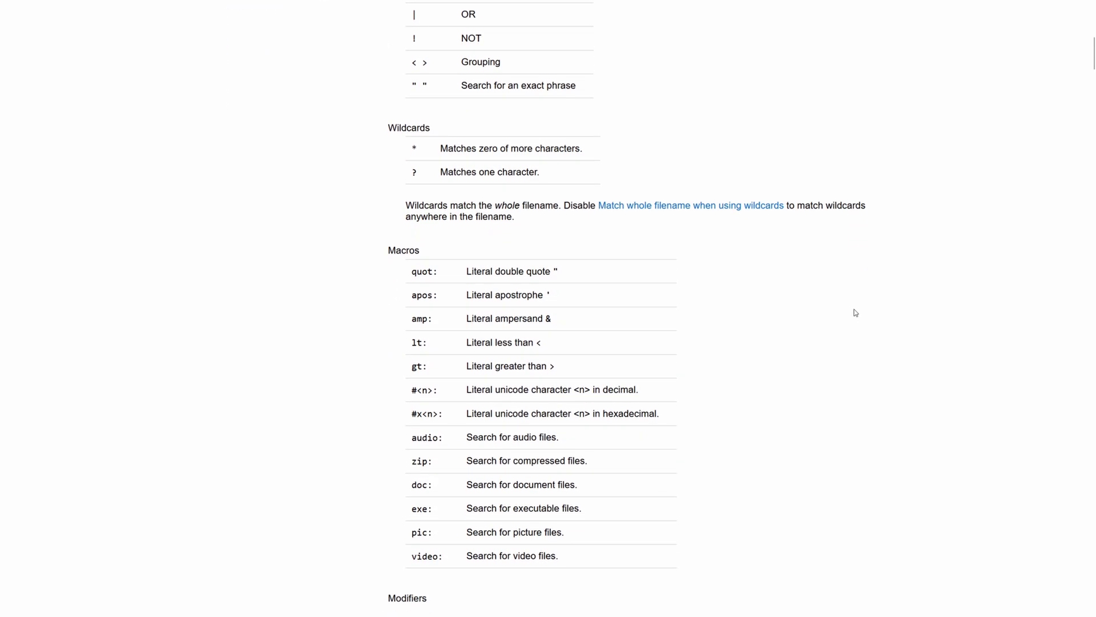
scroll(856, 315, "down", 10)
scroll(855, 312, "down", 10)
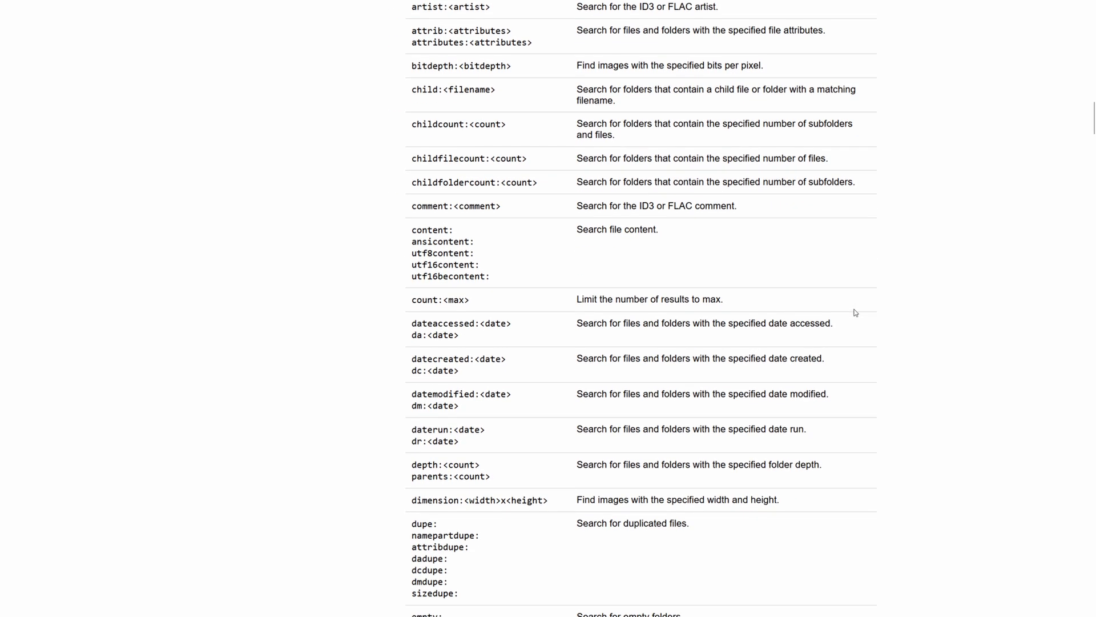
scroll(856, 313, "down", 8)
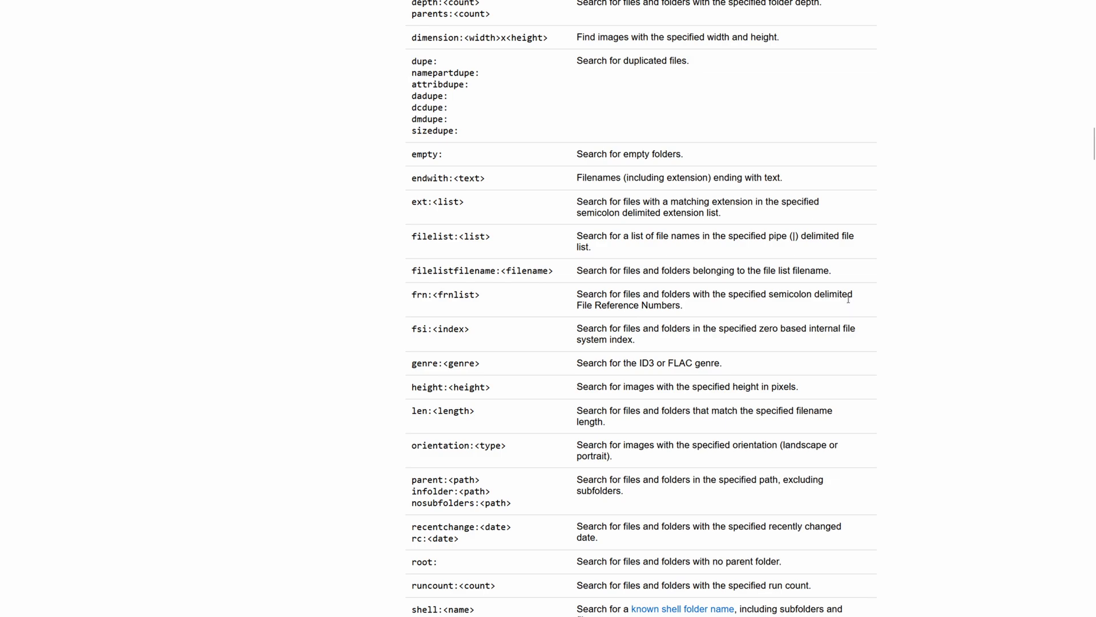
scroll(849, 299, "up", 4)
scroll(848, 298, "down", 8)
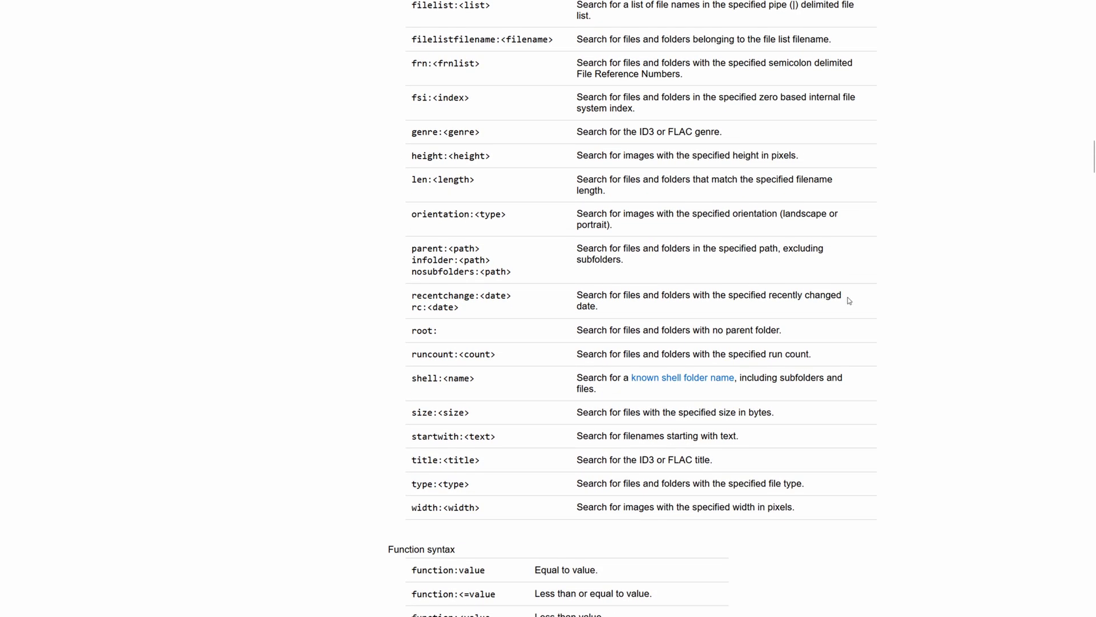
scroll(844, 298, "up", 15)
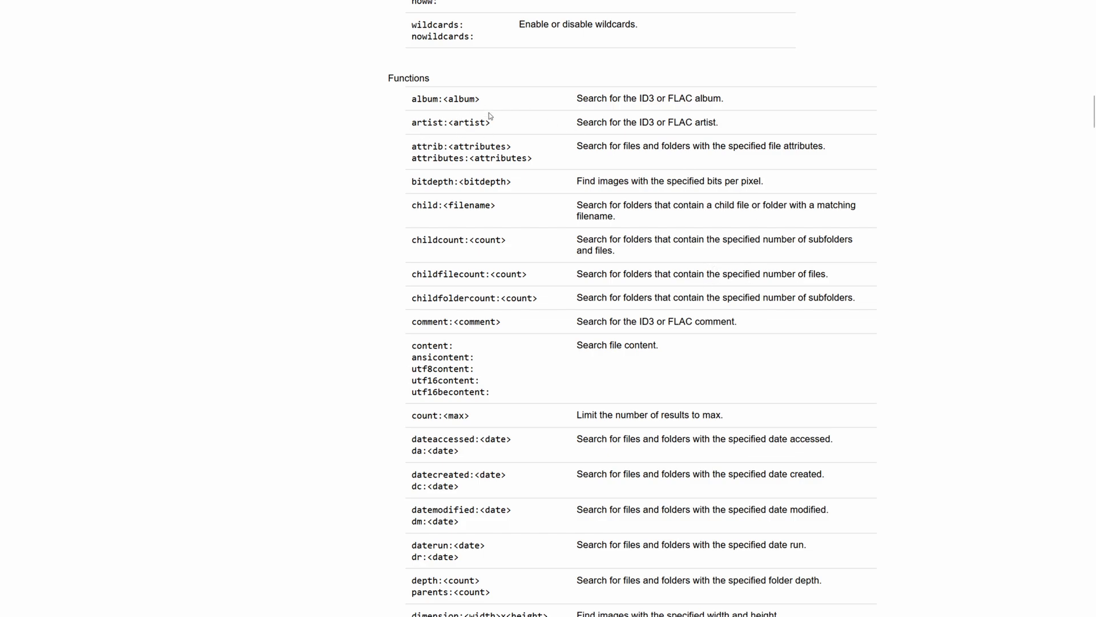
Scroll past Function syntax, constants, Content Searching, ID3 Tags and Image information to Duplicated Files.
scroll(611, 261, "down", 18)
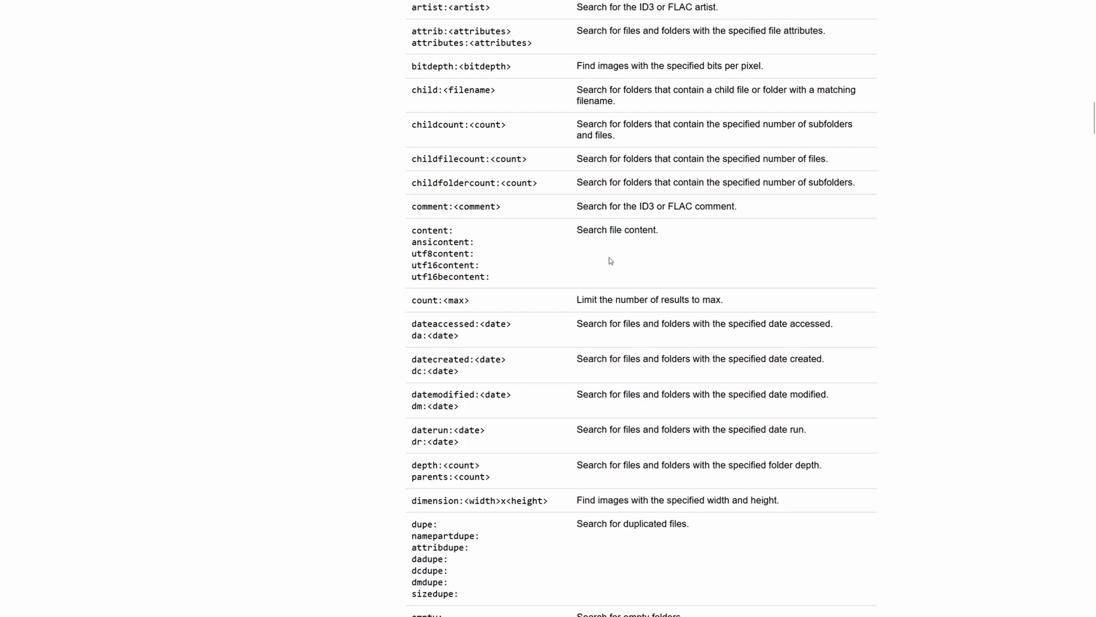
scroll(611, 261, "down", 20)
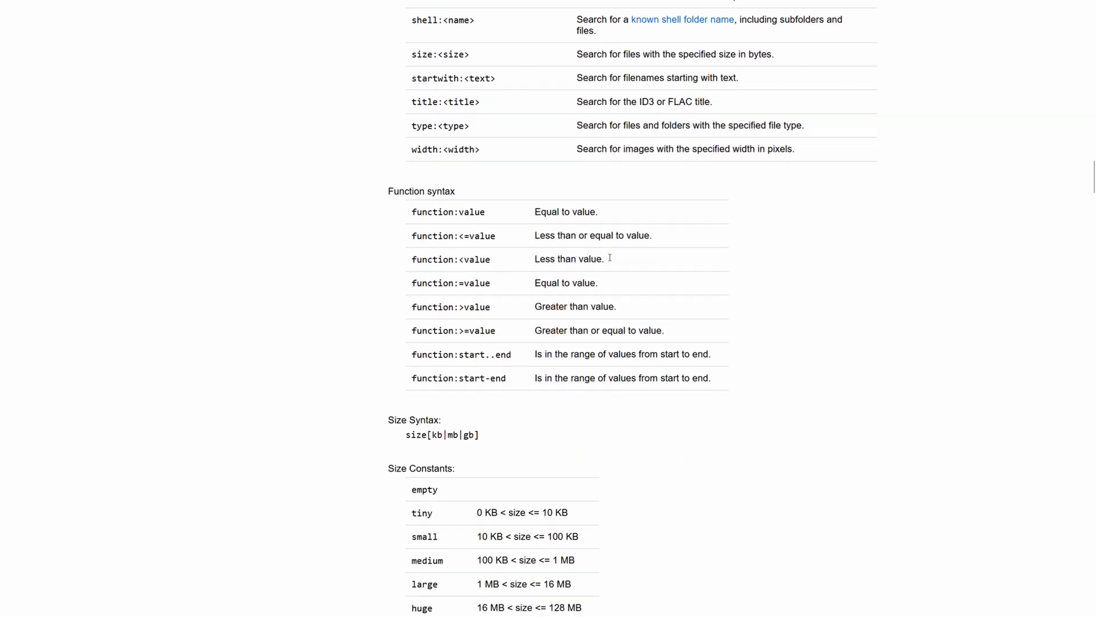
scroll(610, 257, "down", 16)
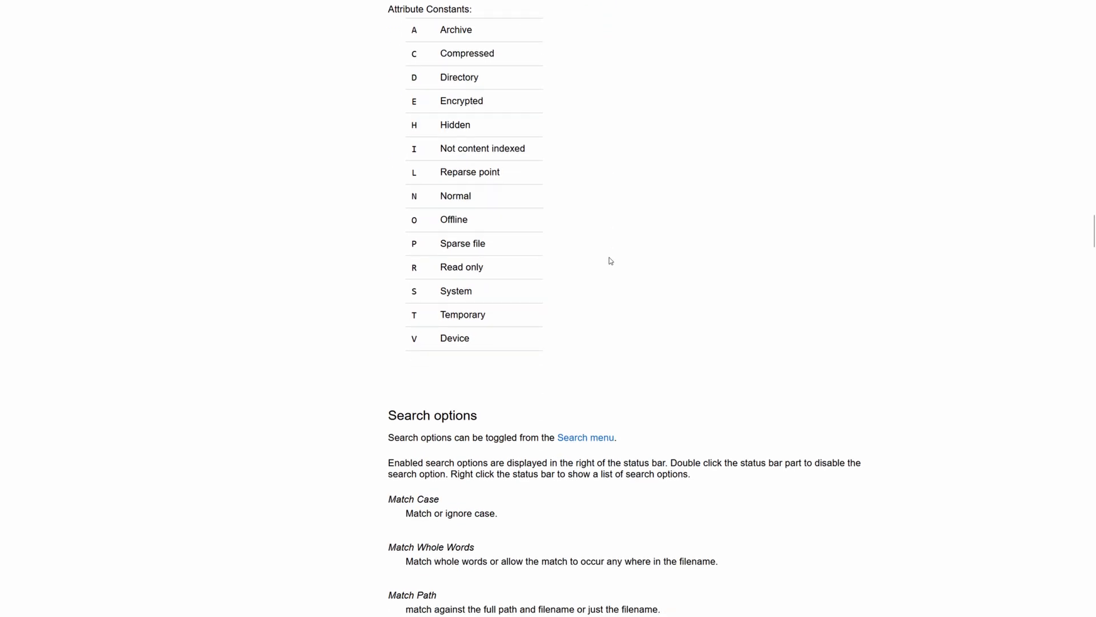
scroll(609, 258, "down", 13)
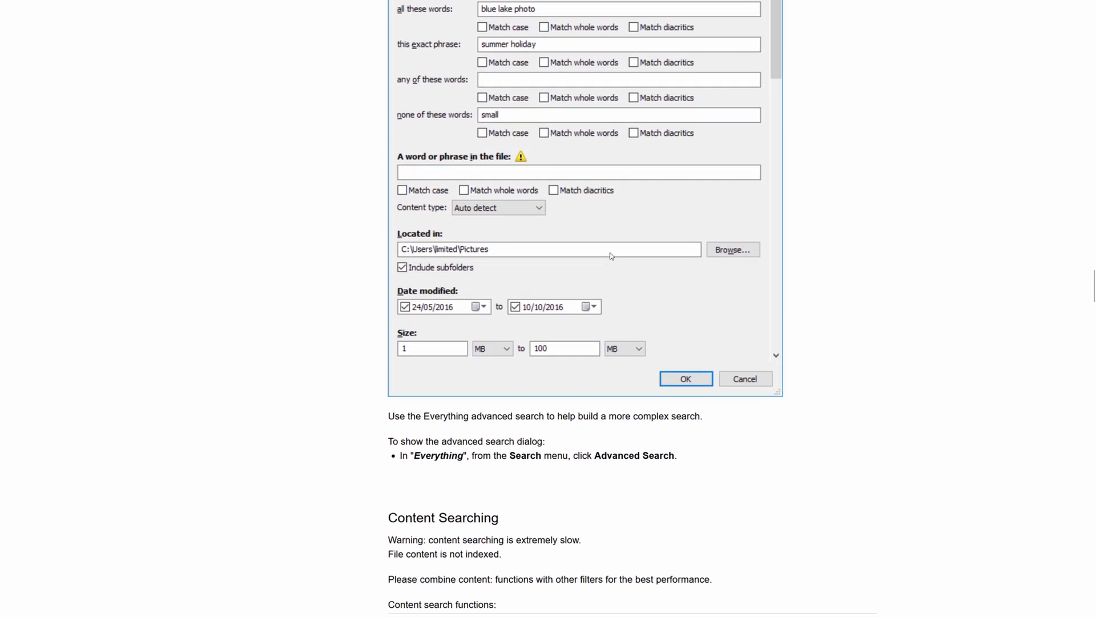
scroll(610, 252, "down", 1)
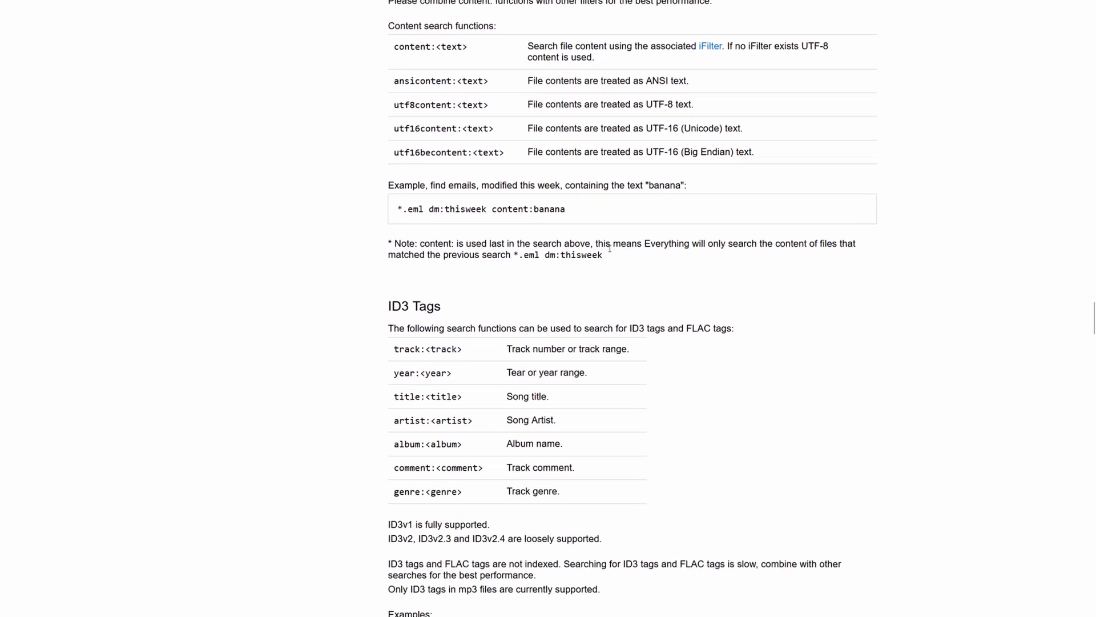
scroll(609, 243, "down", 3)
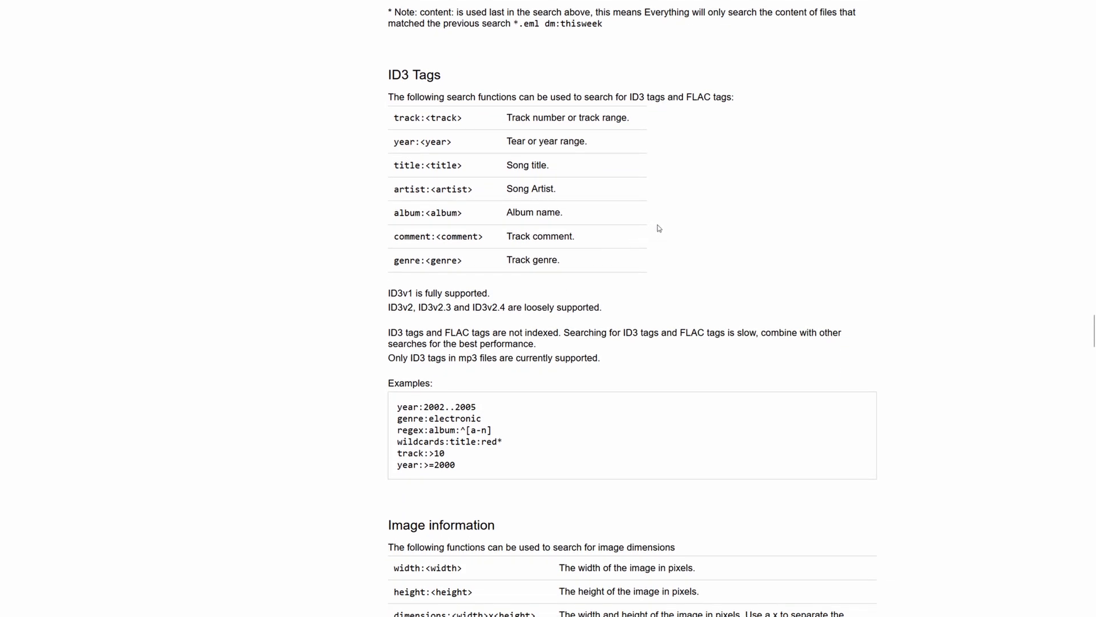
scroll(659, 228, "down", 5)
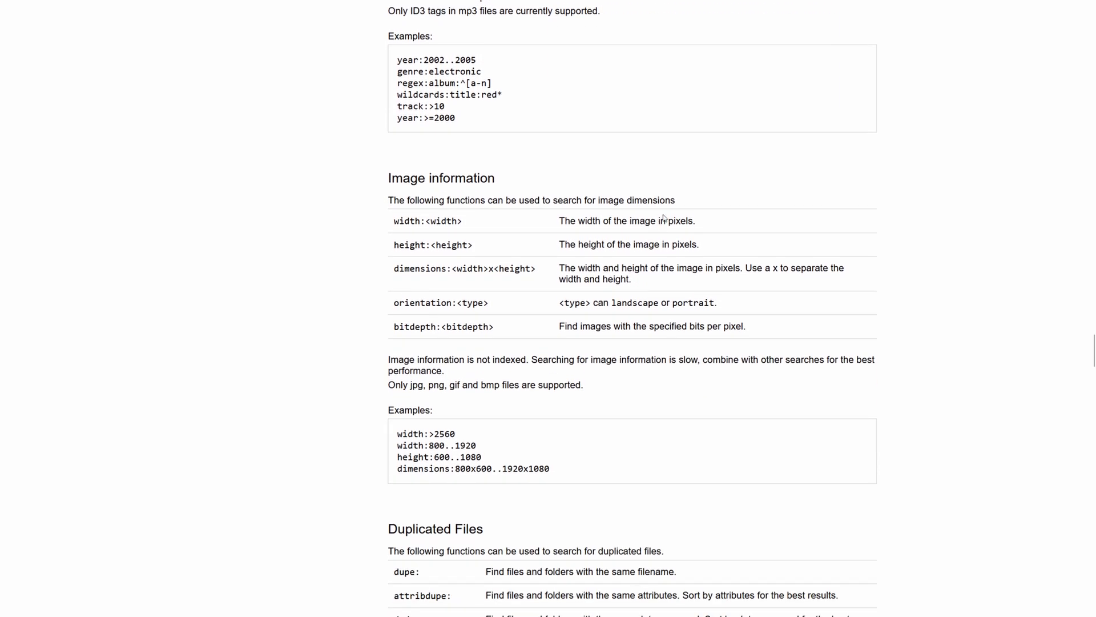
scroll(664, 217, "down", 3)
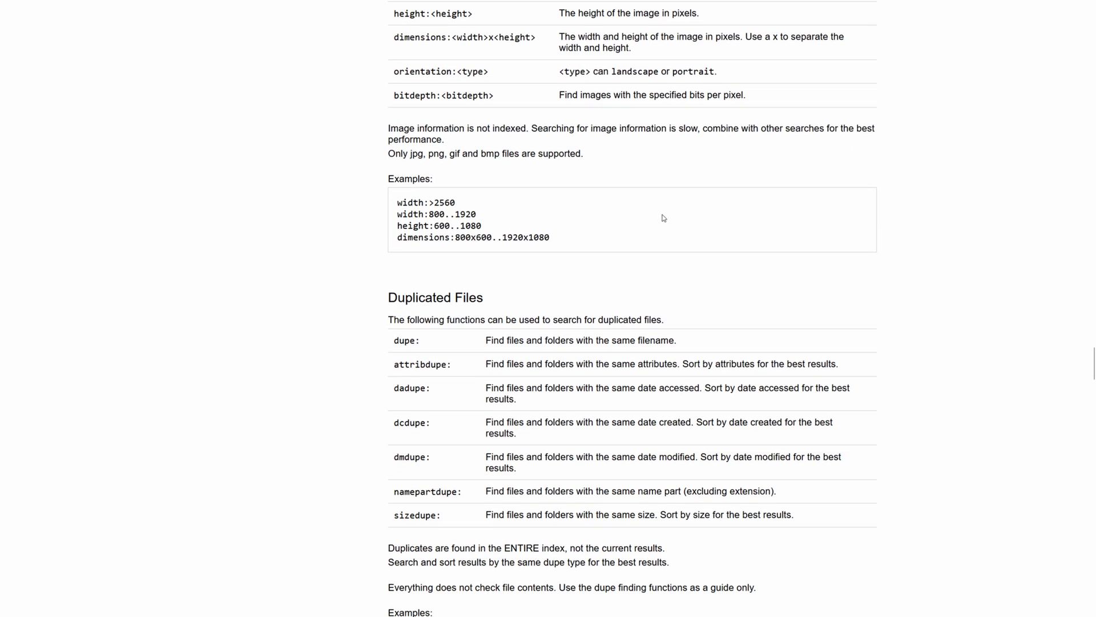